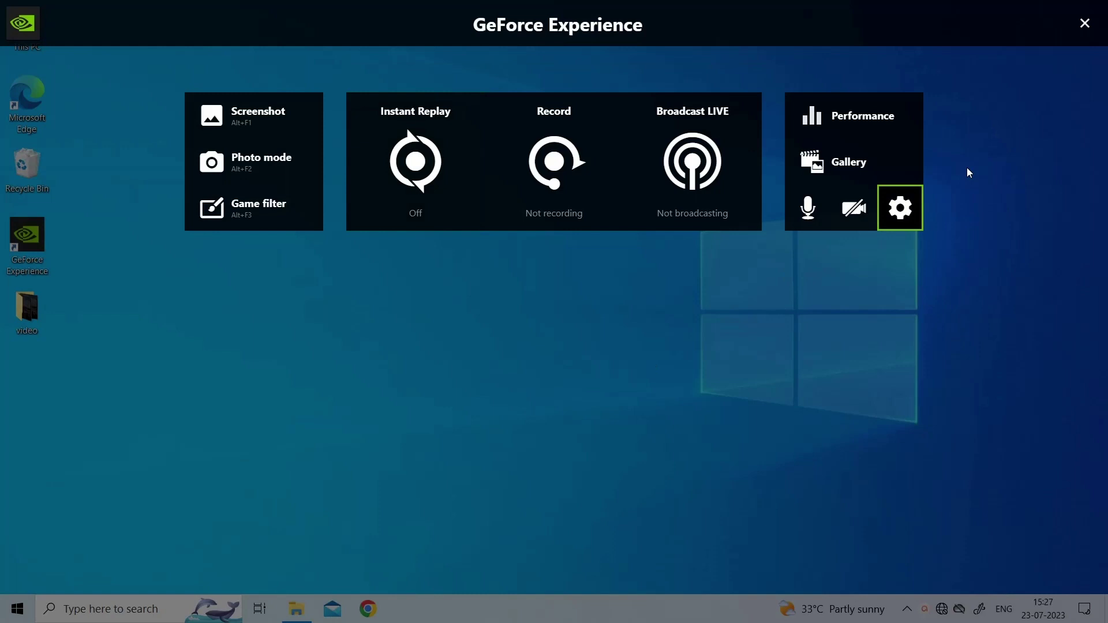
# Step: Open GeForce Experience's Recordings settings and select the Videos save-folder path
pyautogui.click(902, 210)
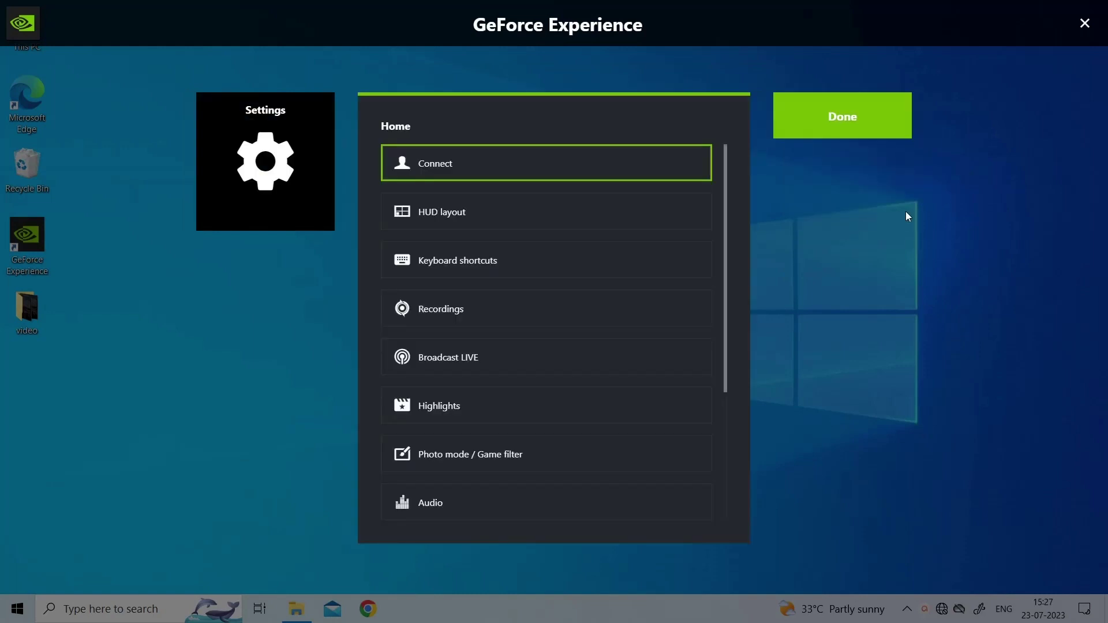
pyautogui.click(445, 311)
pyautogui.moveTo(504, 236); pyautogui.dragTo(350, 240)
pyautogui.hotkey('ctrl', 'c')
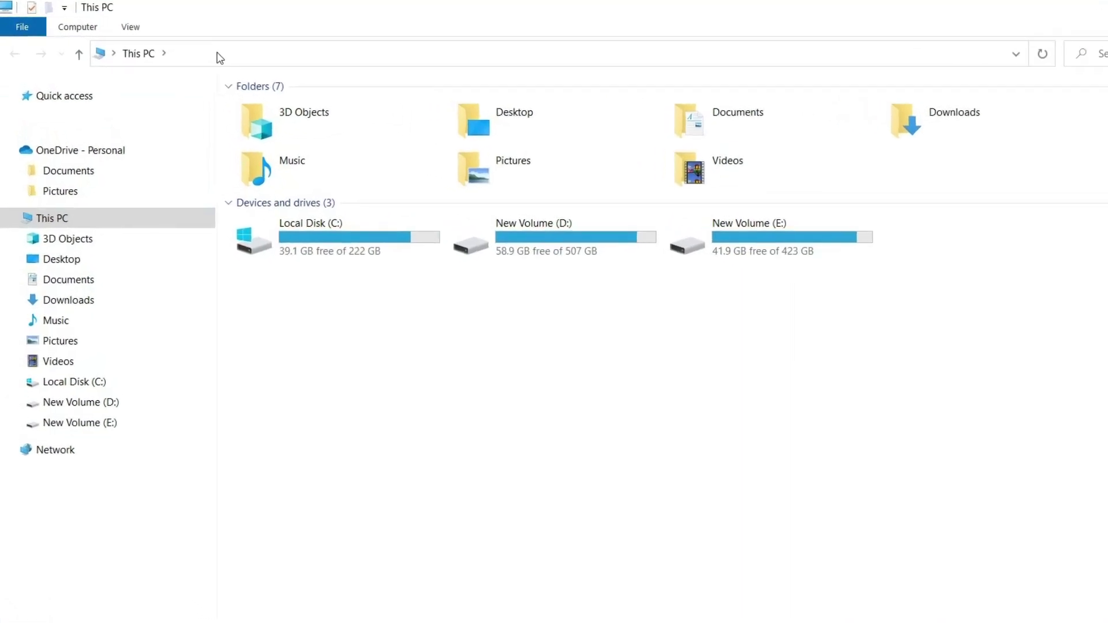
# Step: Go to the Videos folder in File Explorer by pasting its path into the address bar
pyautogui.click(237, 54)
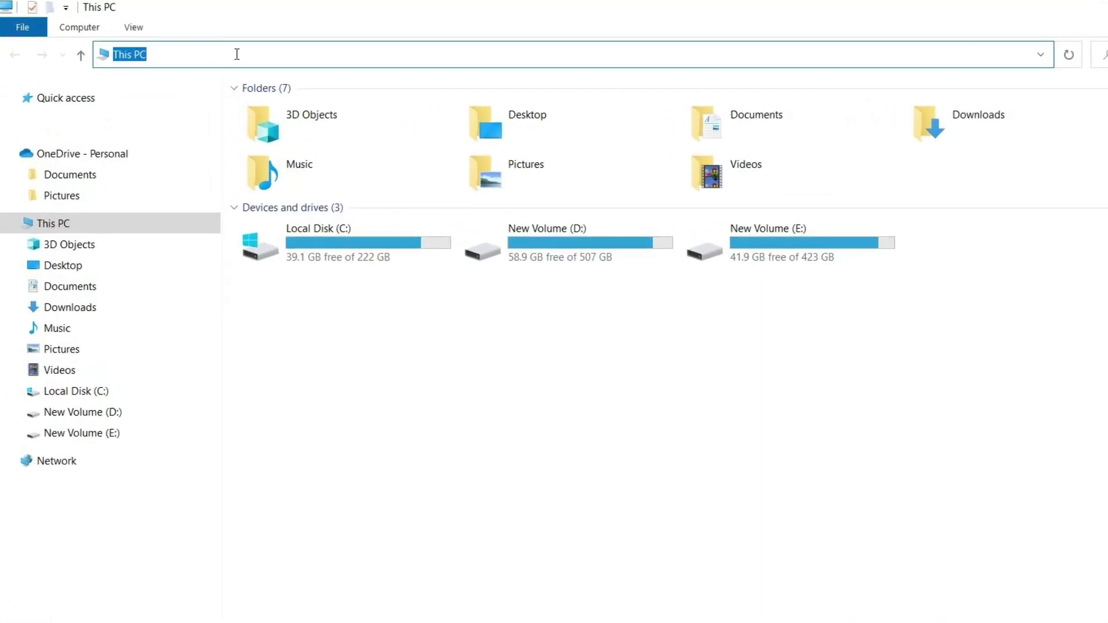
pyautogui.hotkey('ctrl', 'v')
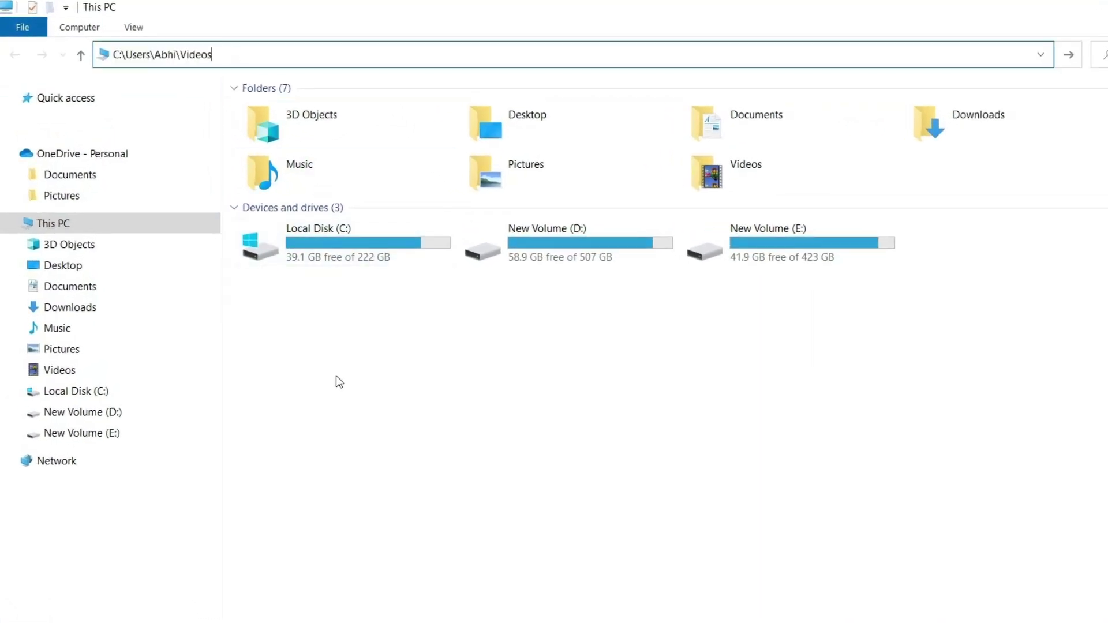
pyautogui.press('Return')
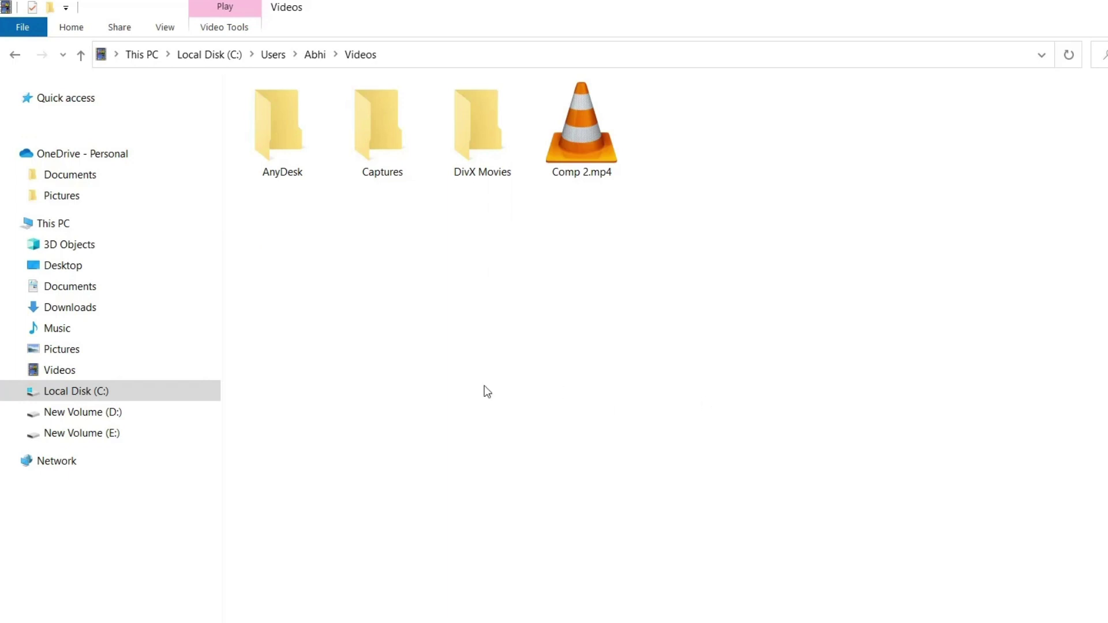
# Step: Start Disk Cleanup from the properties of Local Disk (C:)
pyautogui.rightClick(192, 394)
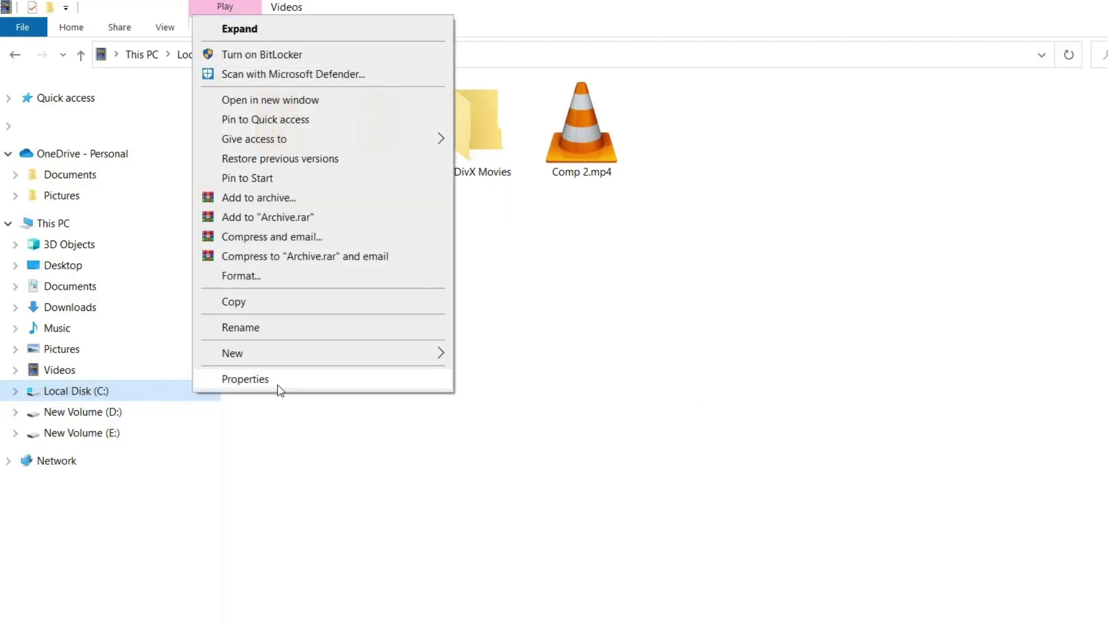
pyautogui.click(278, 381)
pyautogui.click(549, 470)
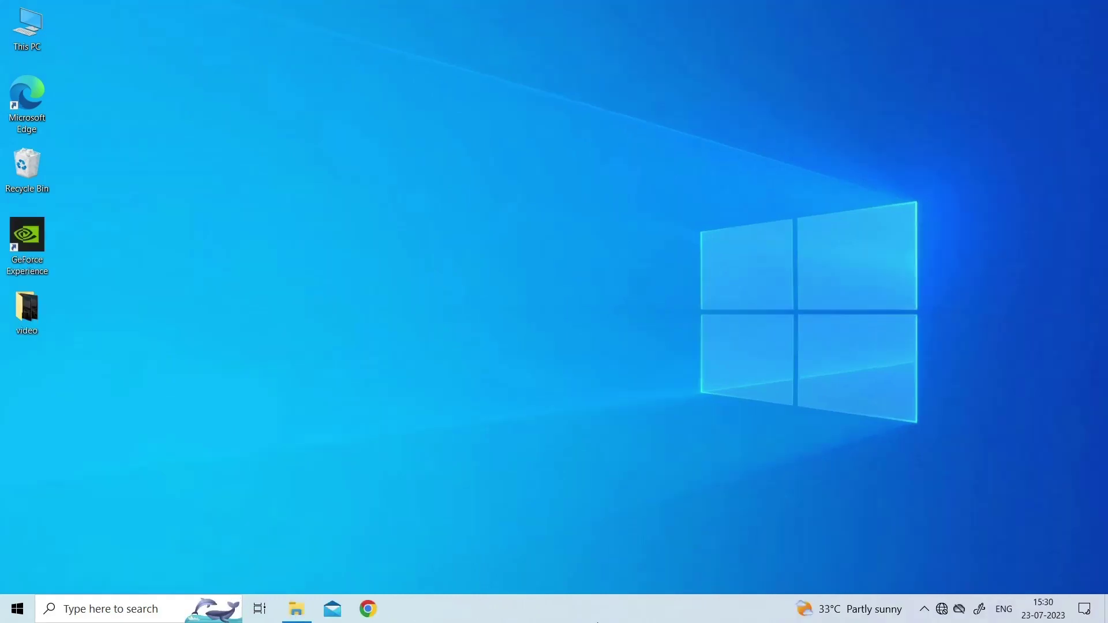
# Step: Switch off the Broadcast toggle in the overlay's Broadcast LIVE settings, opened with Alt+Z
pyautogui.hotkey('alt', 'z')
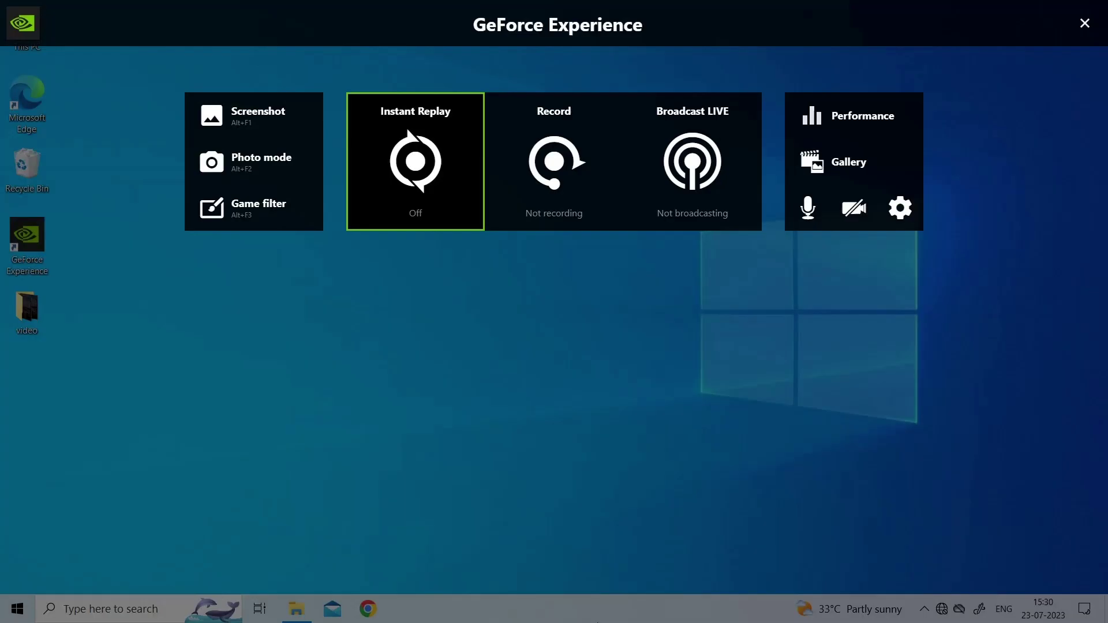
pyautogui.click(901, 213)
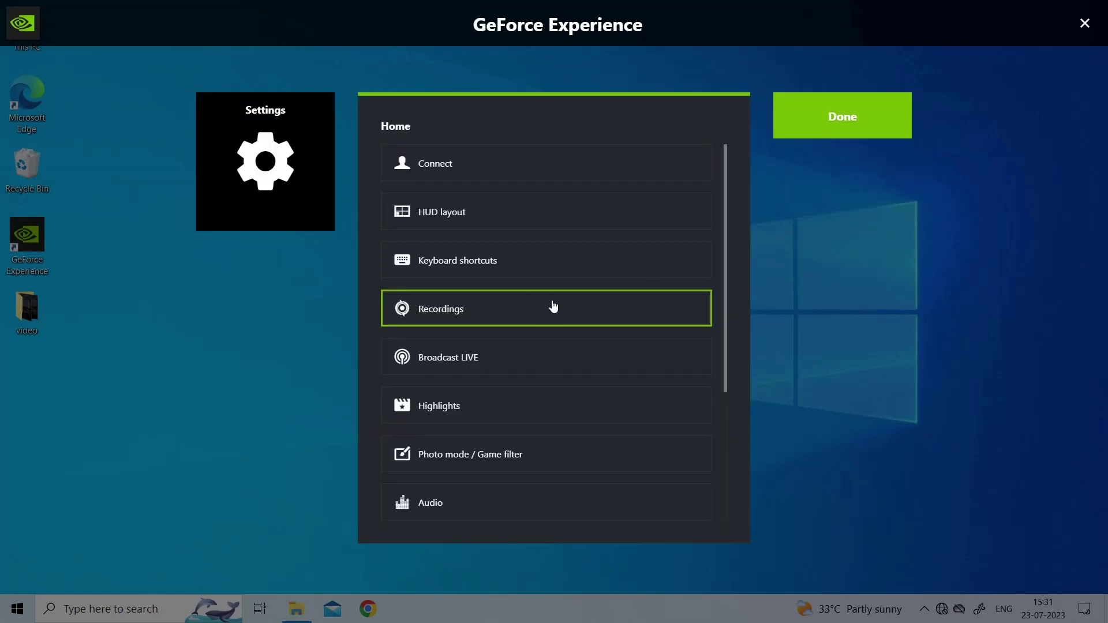
pyautogui.click(520, 363)
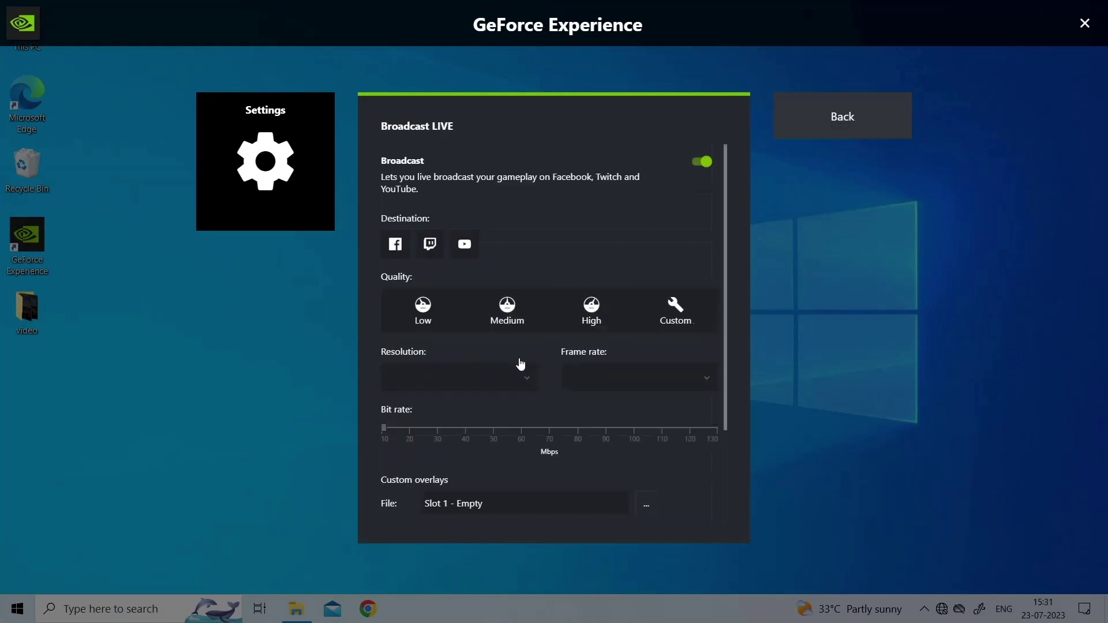
pyautogui.click(704, 162)
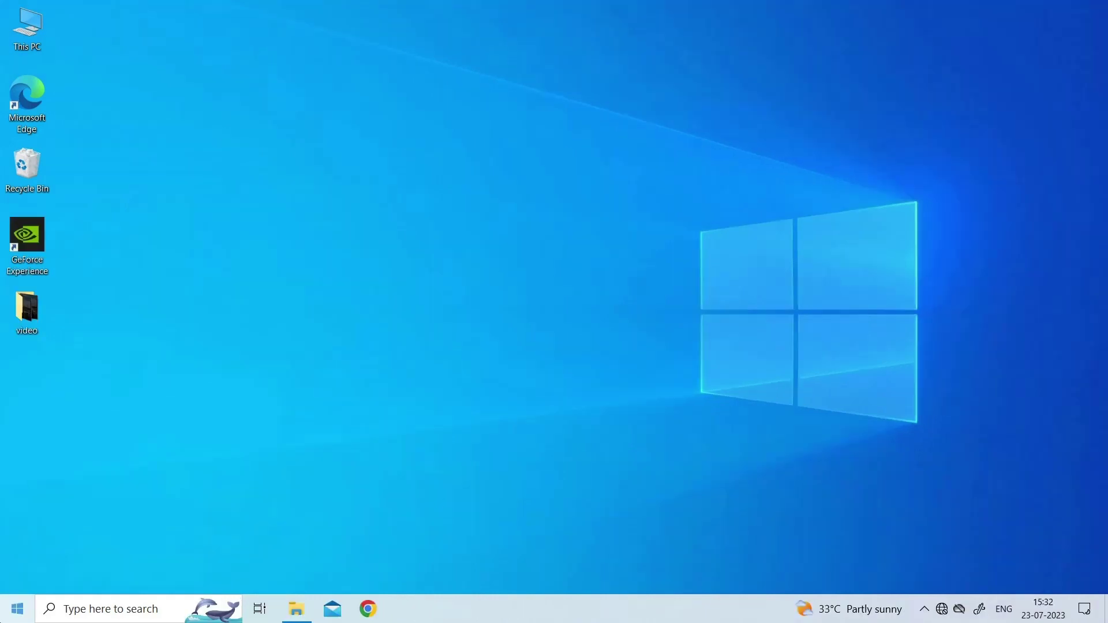
# Step: Search automatically for an updated NVIDIA GeForce GTX 1650 driver under Display adapters in Device Manager
pyautogui.rightClick(16, 609)
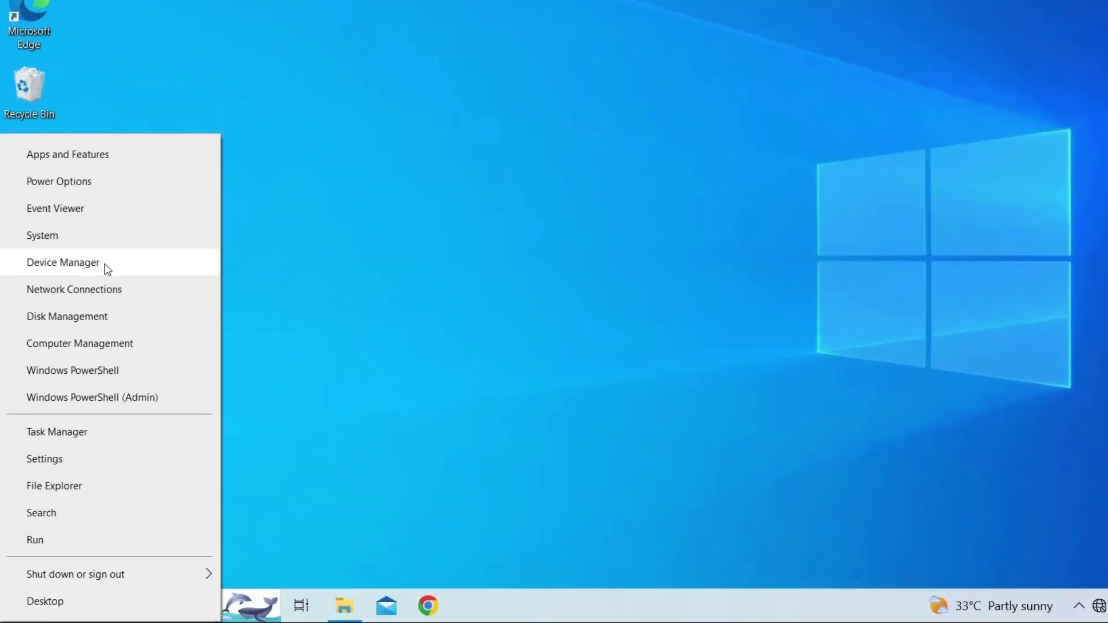
pyautogui.click(106, 265)
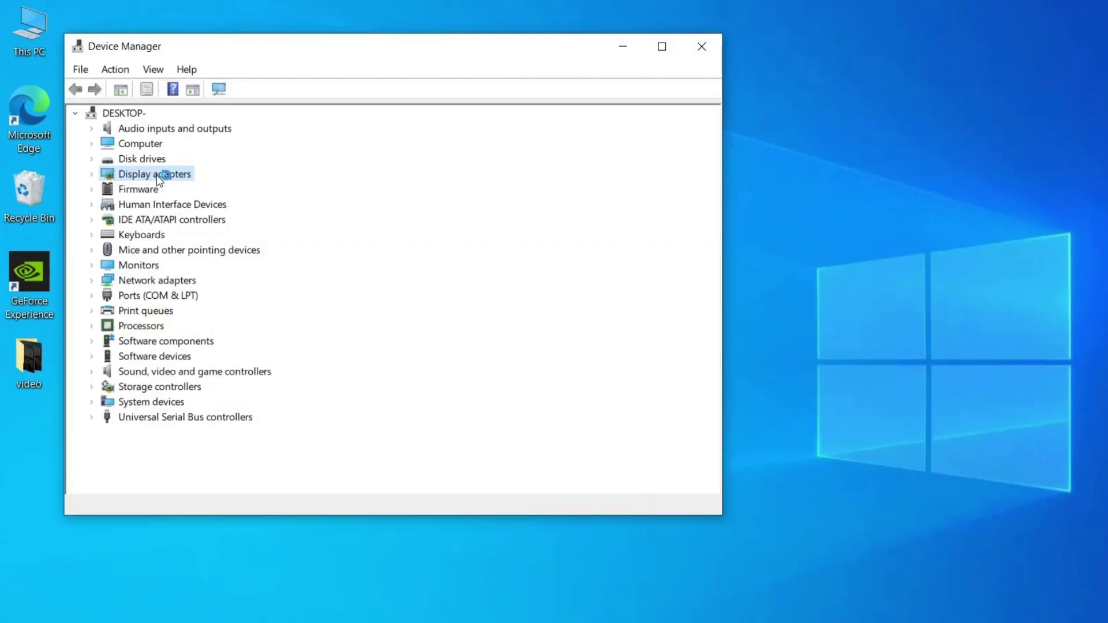
pyautogui.doubleClick(158, 175)
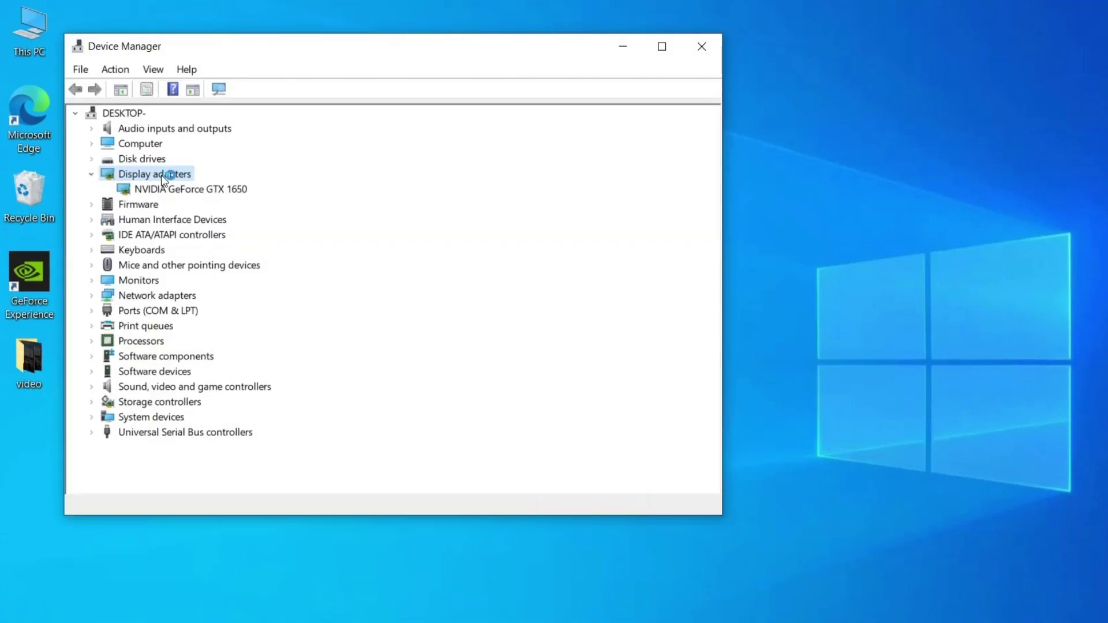
pyautogui.click(234, 189)
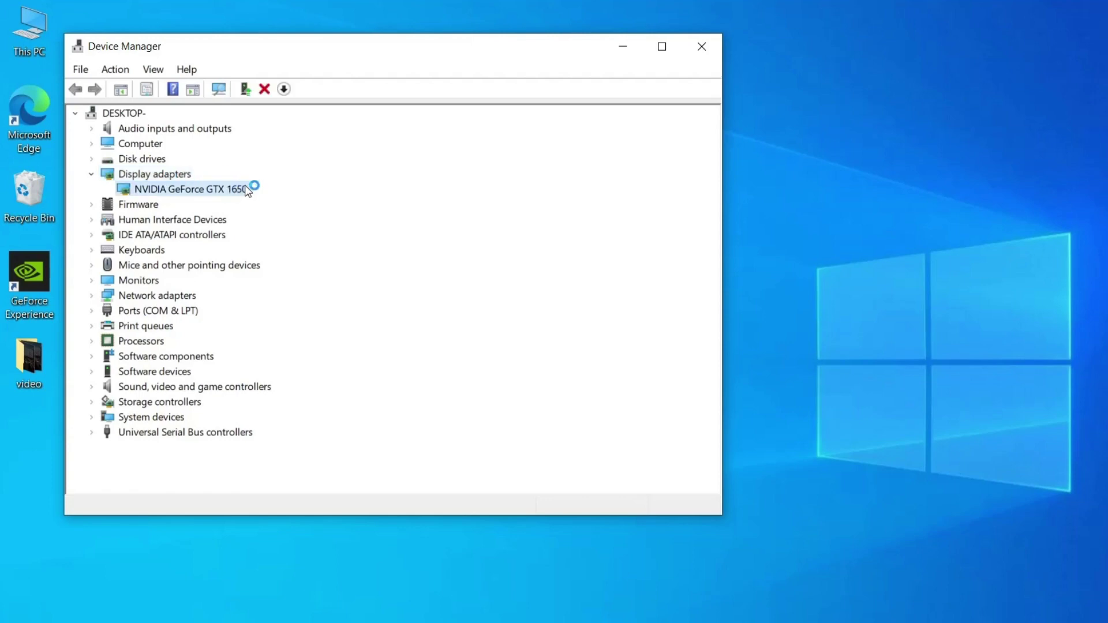
pyautogui.rightClick(246, 190)
pyautogui.click(293, 198)
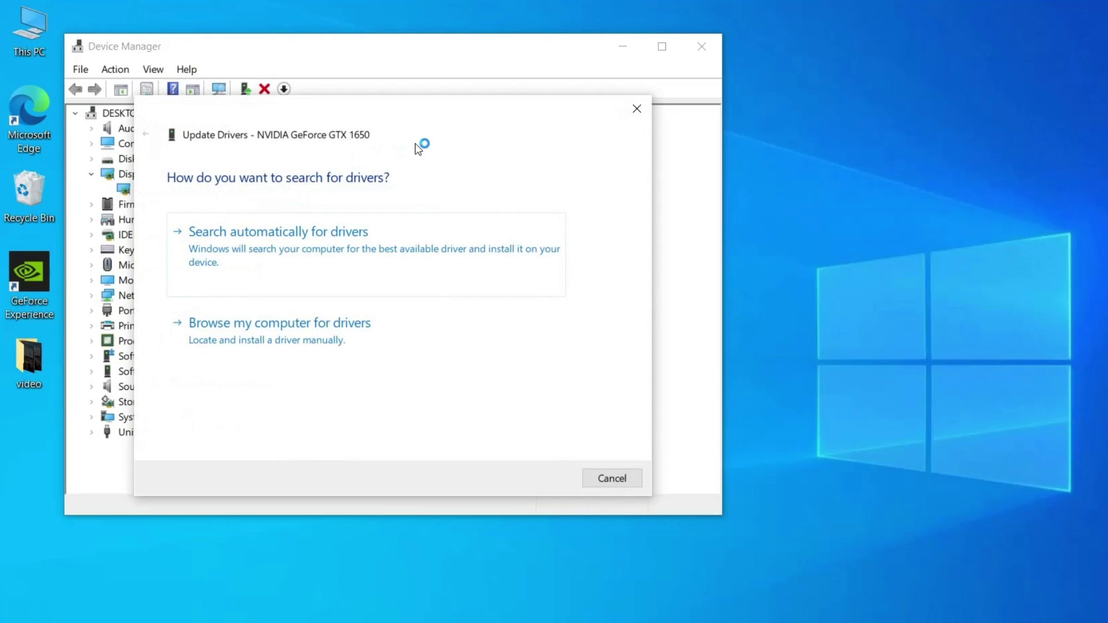
pyautogui.click(338, 252)
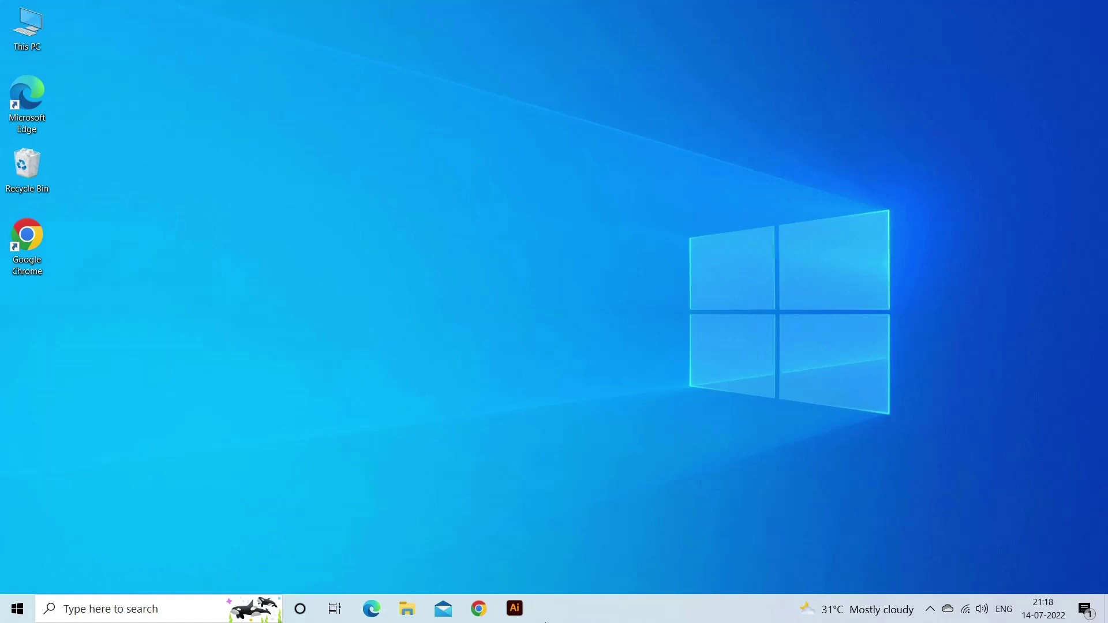
# Step: Bring up the end-task options for the NVIDIA GeForce Experience process in Task Manager
pyautogui.hotkey('ctrl', 'shift', 'Escape')
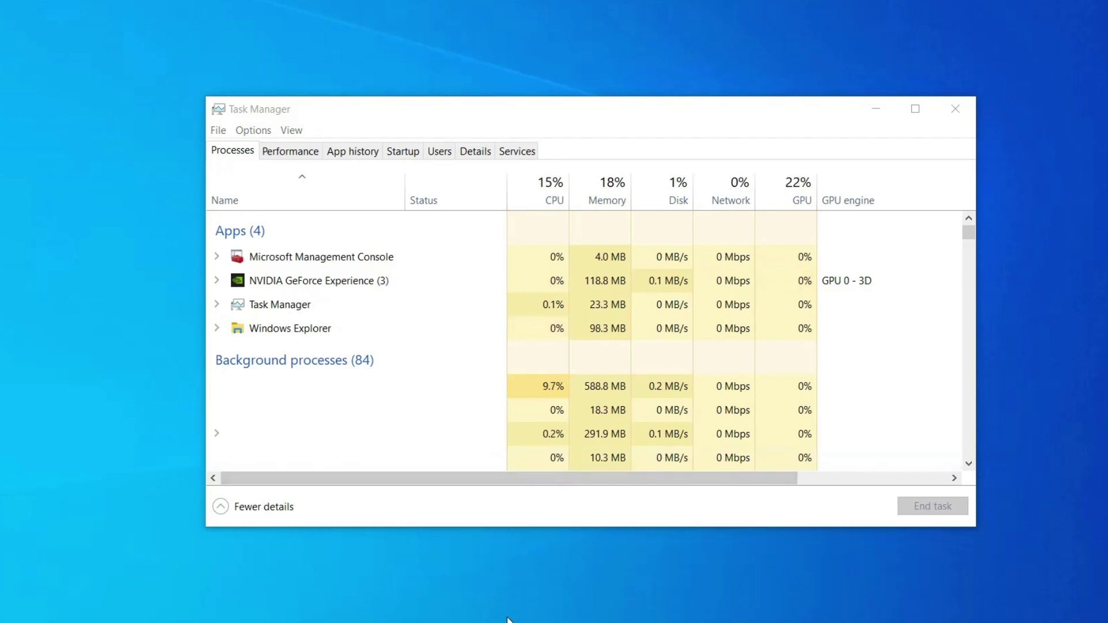
pyautogui.click(239, 154)
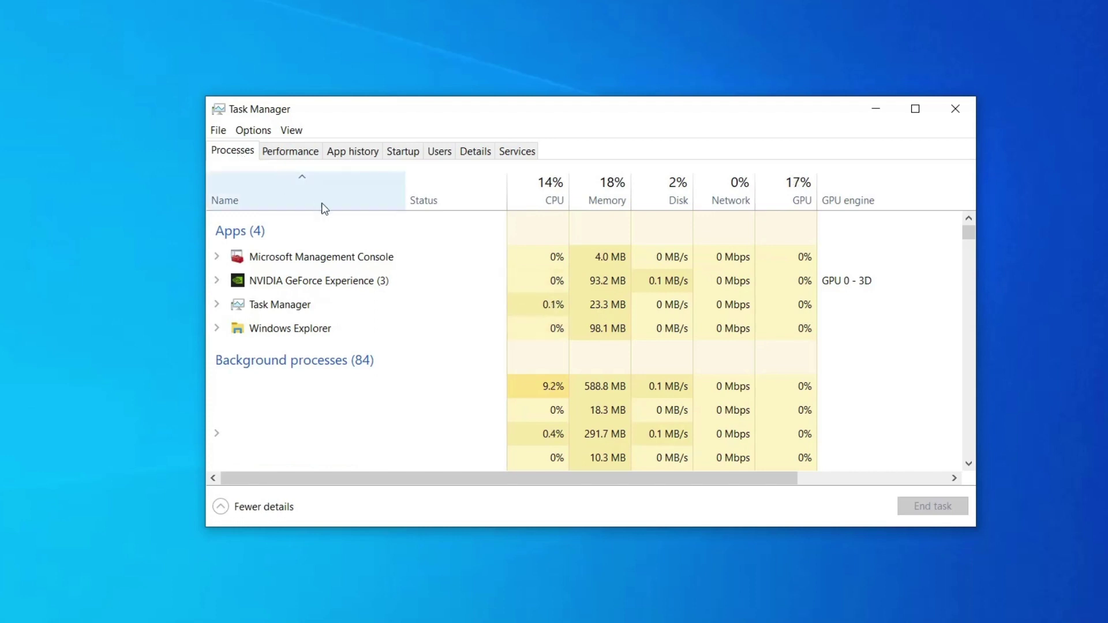
pyautogui.rightClick(463, 282)
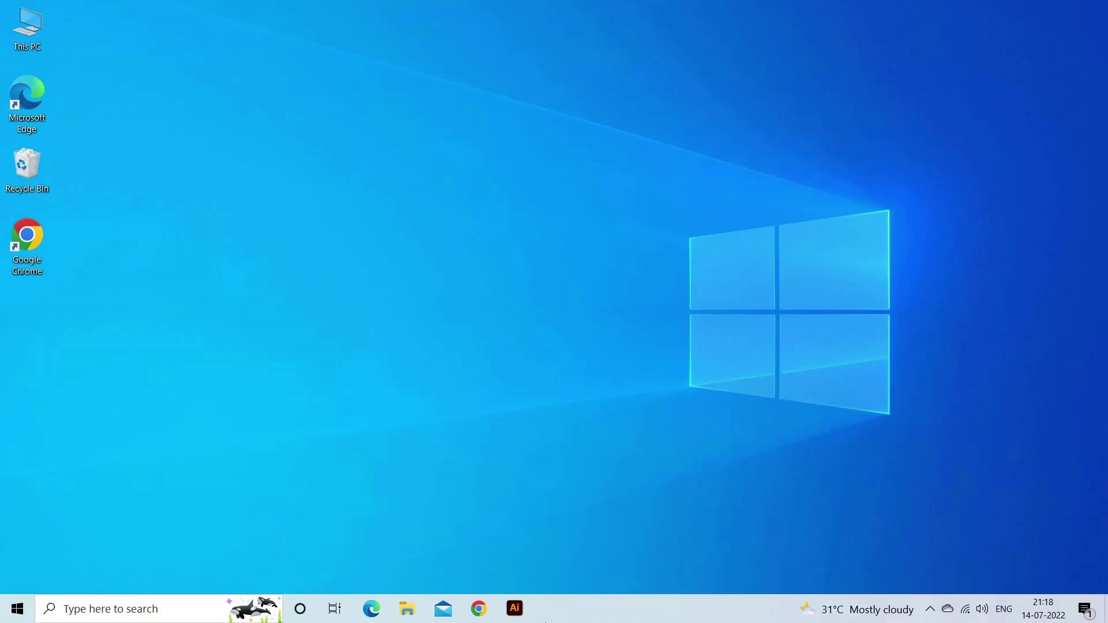
pyautogui.write('ur')
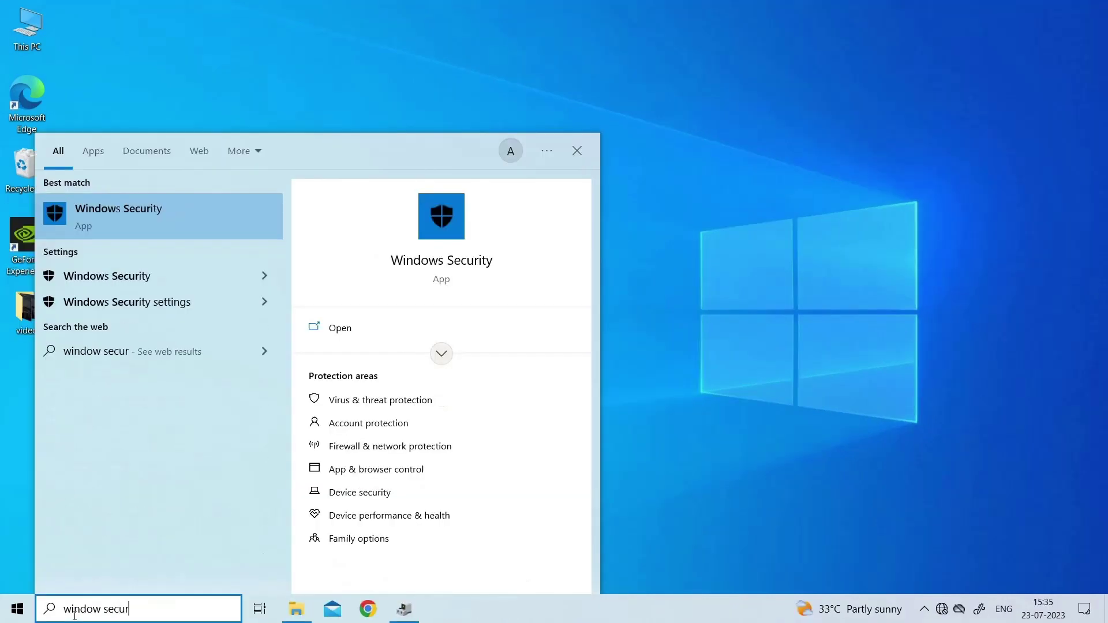
pyautogui.write('ity')
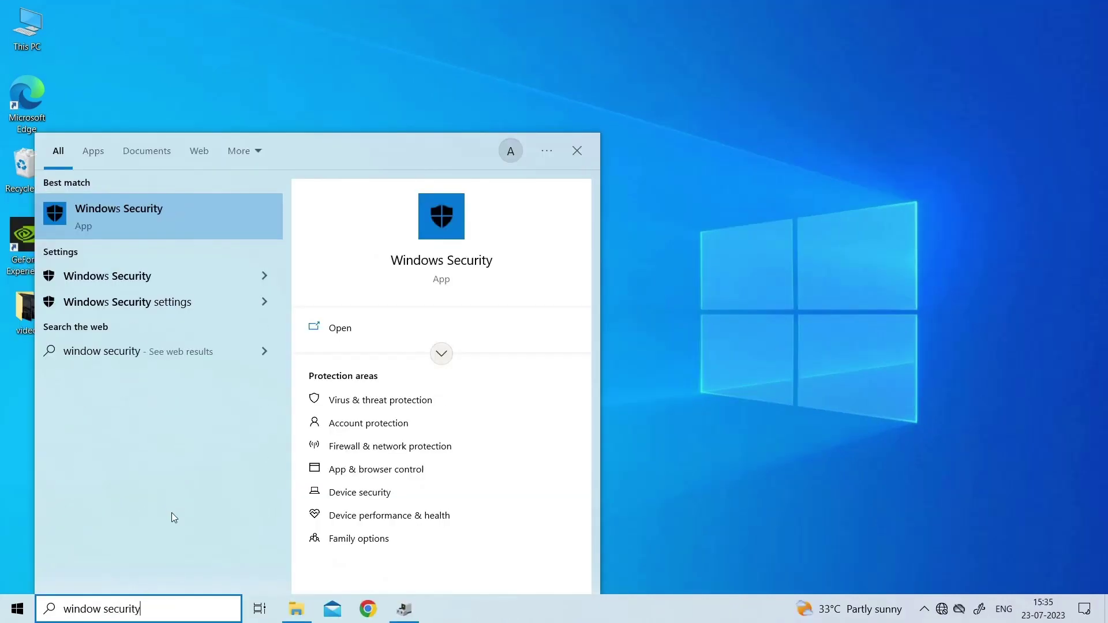
# Step: Open the Virus & threat protection page in Windows Security
pyautogui.click(188, 208)
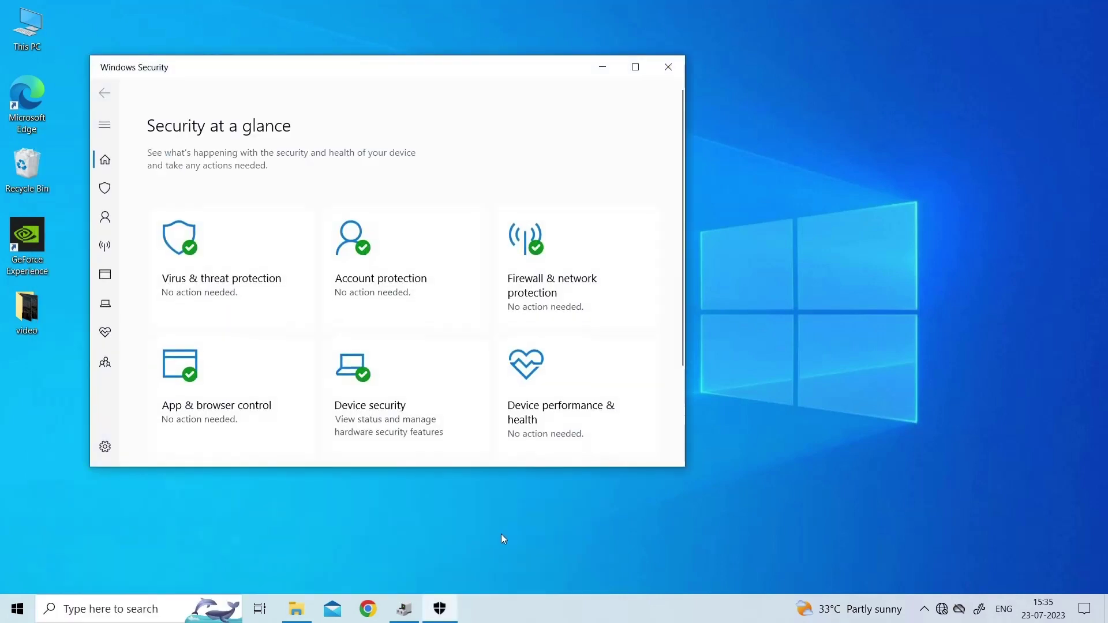
pyautogui.click(241, 246)
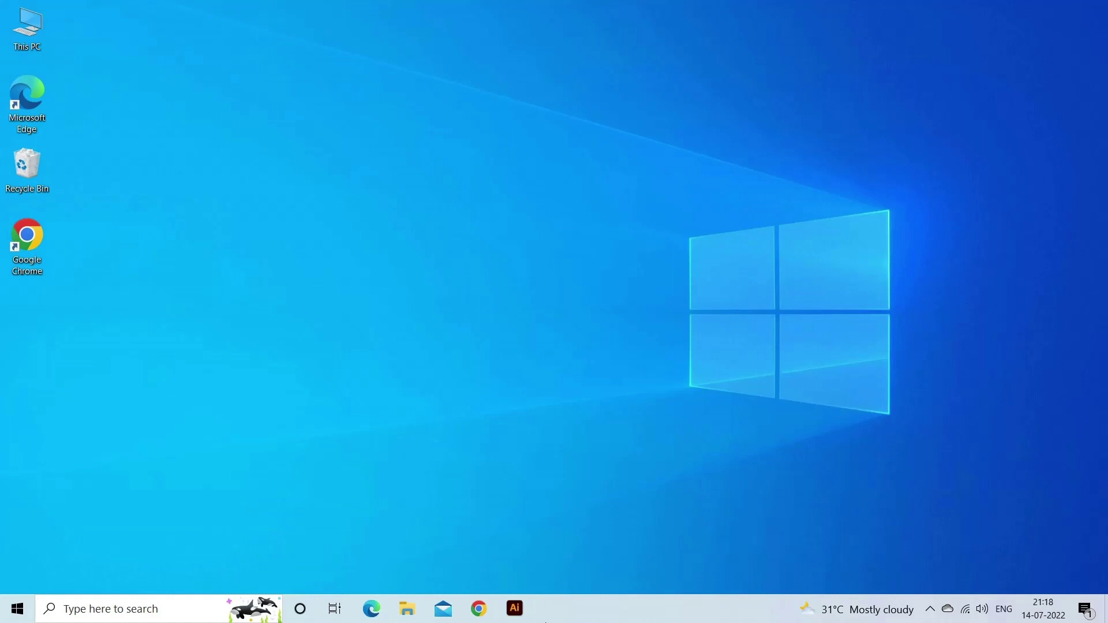
# Step: Install Stellar Repair for Video with the default folder and desktop icon options
pyautogui.click(616, 399)
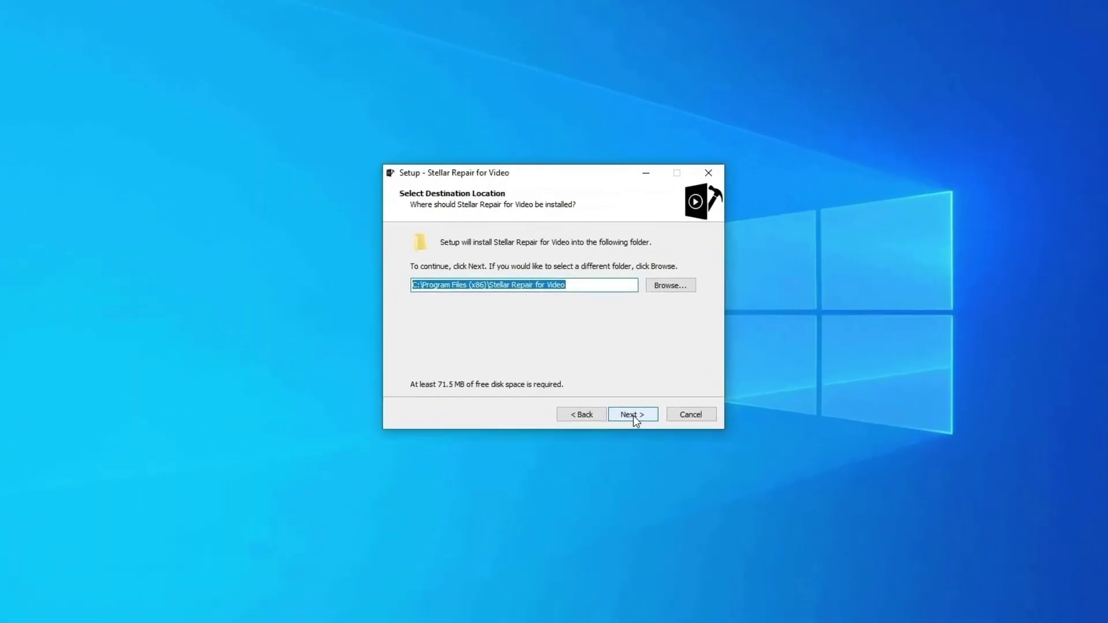
pyautogui.click(633, 415)
pyautogui.click(633, 416)
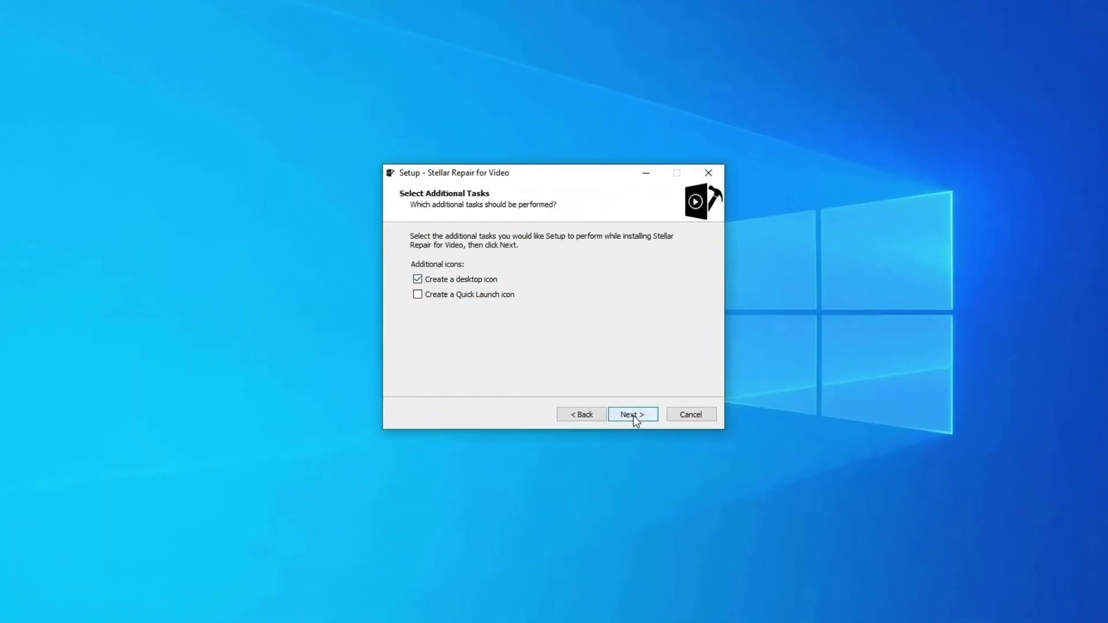
pyautogui.click(632, 416)
pyautogui.click(633, 416)
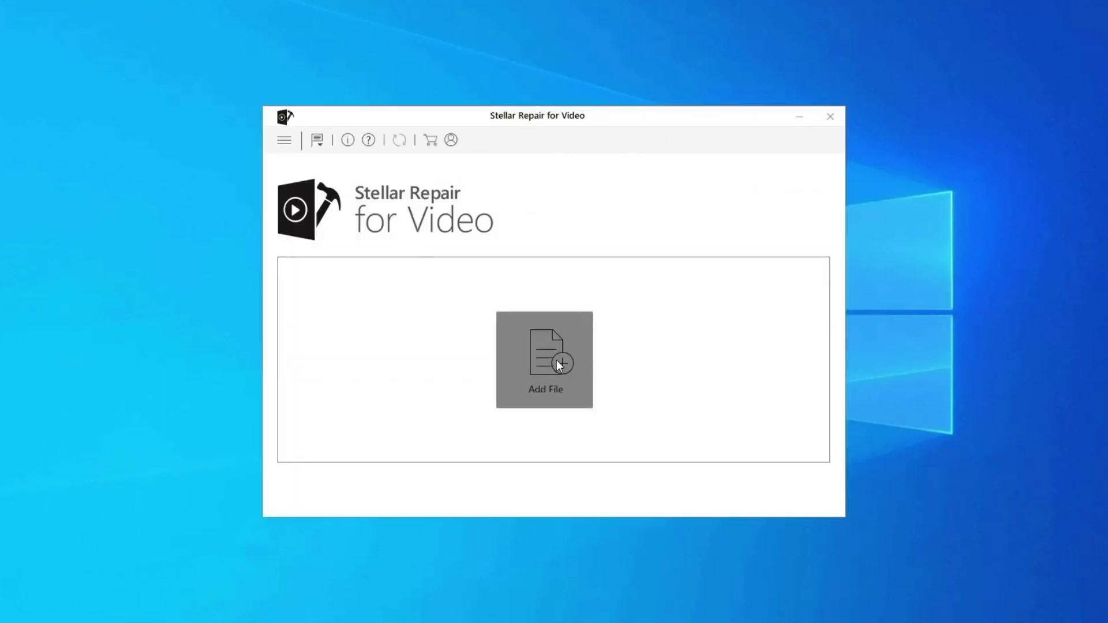
# Step: Repair WINDOW.AVI from the VIDEO folder and dismiss the completion message
pyautogui.click(559, 365)
pyautogui.doubleClick(448, 241)
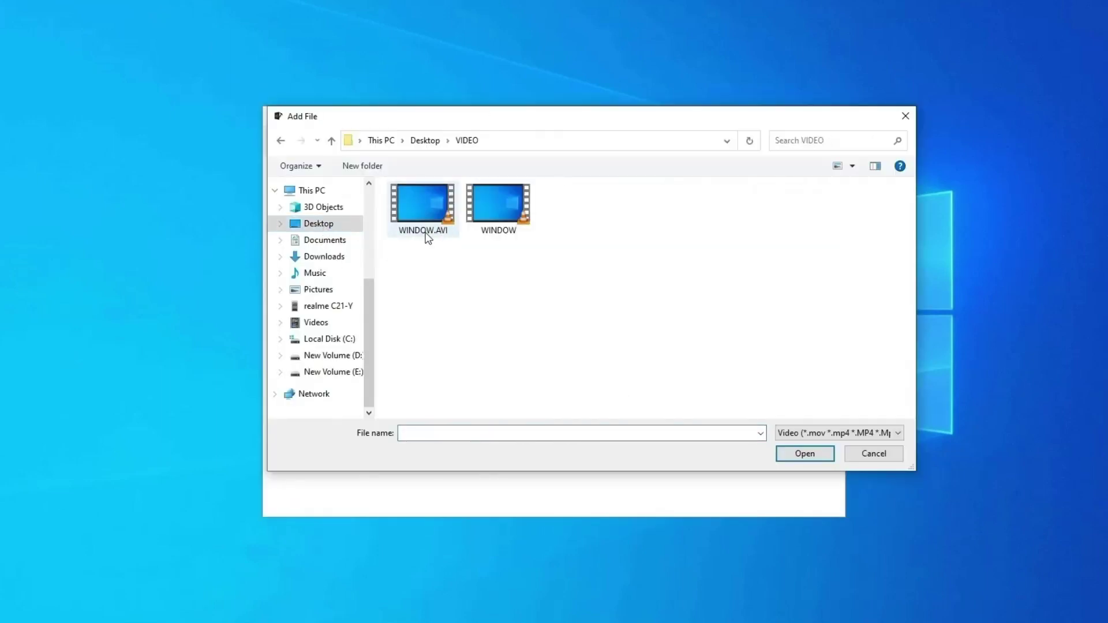
pyautogui.doubleClick(423, 217)
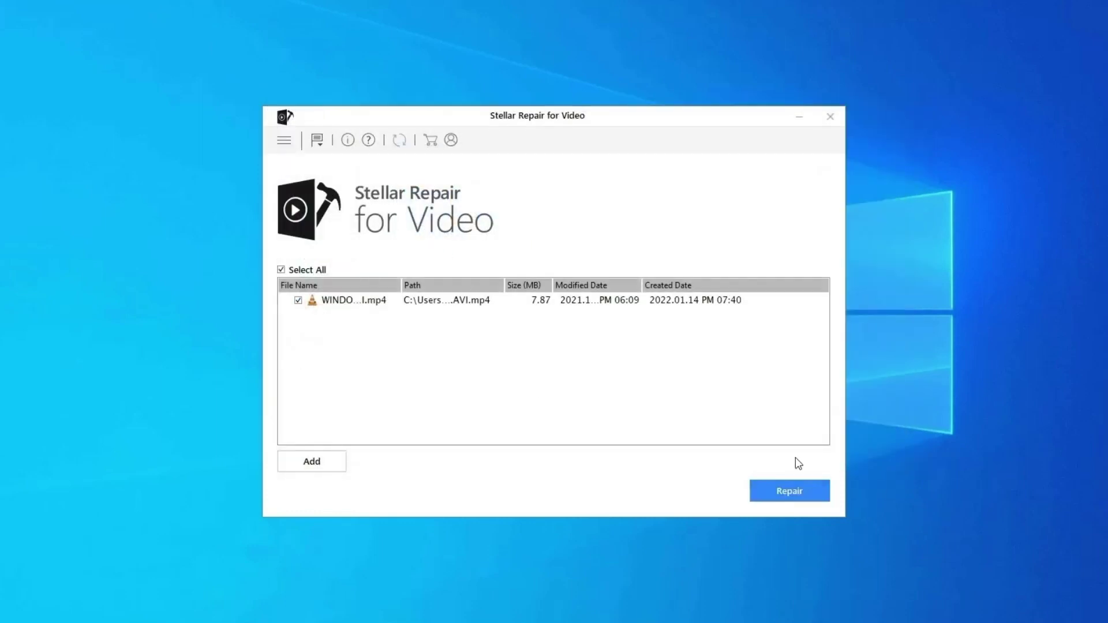
pyautogui.click(789, 492)
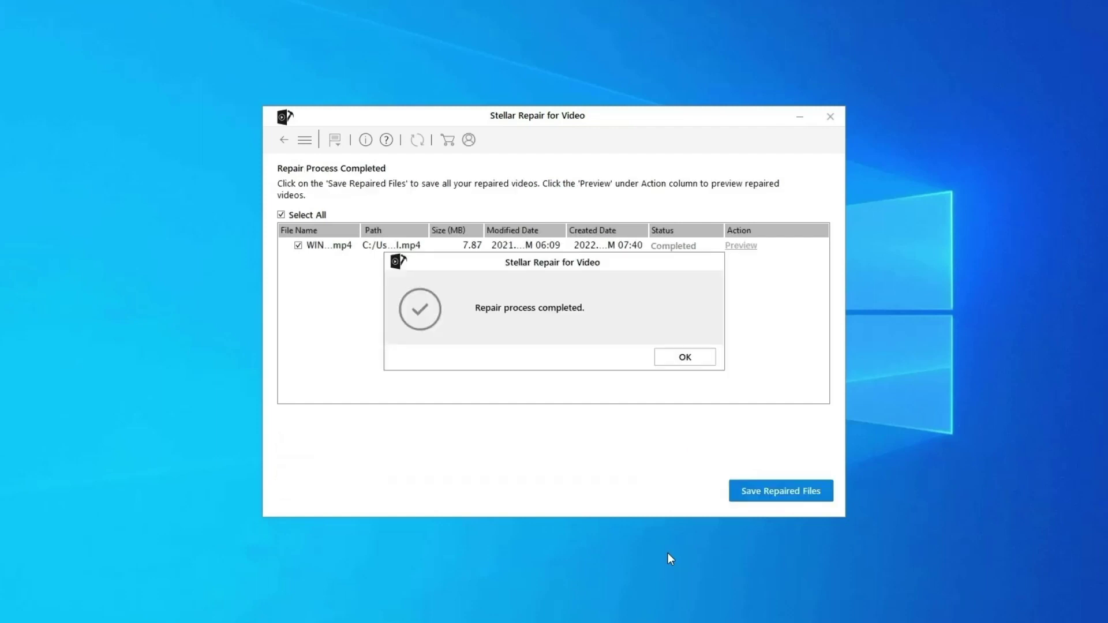
pyautogui.click(702, 360)
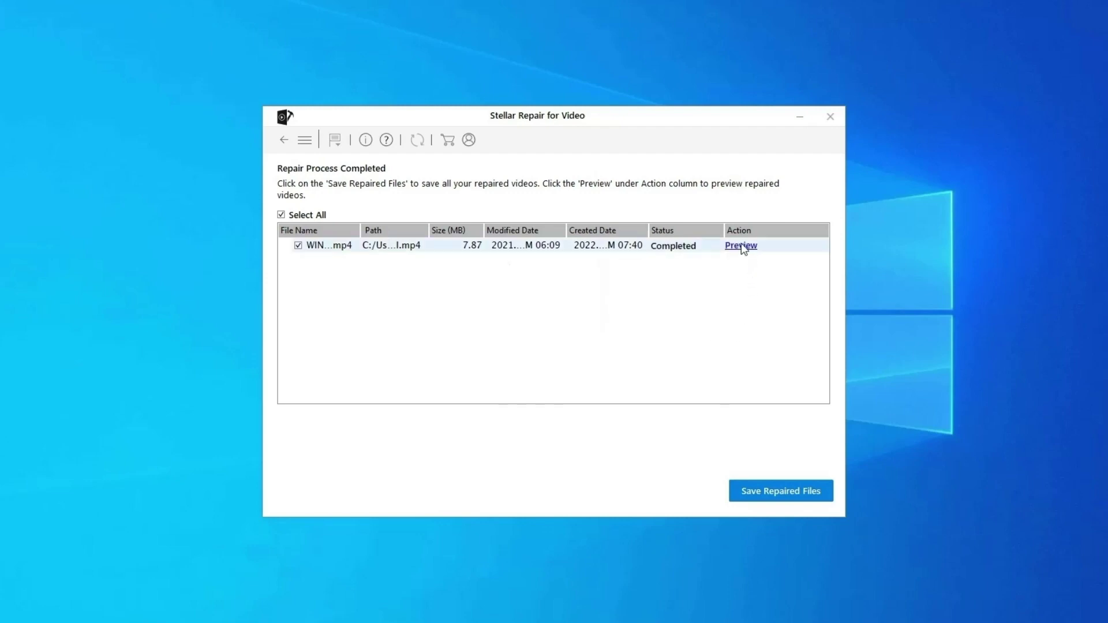